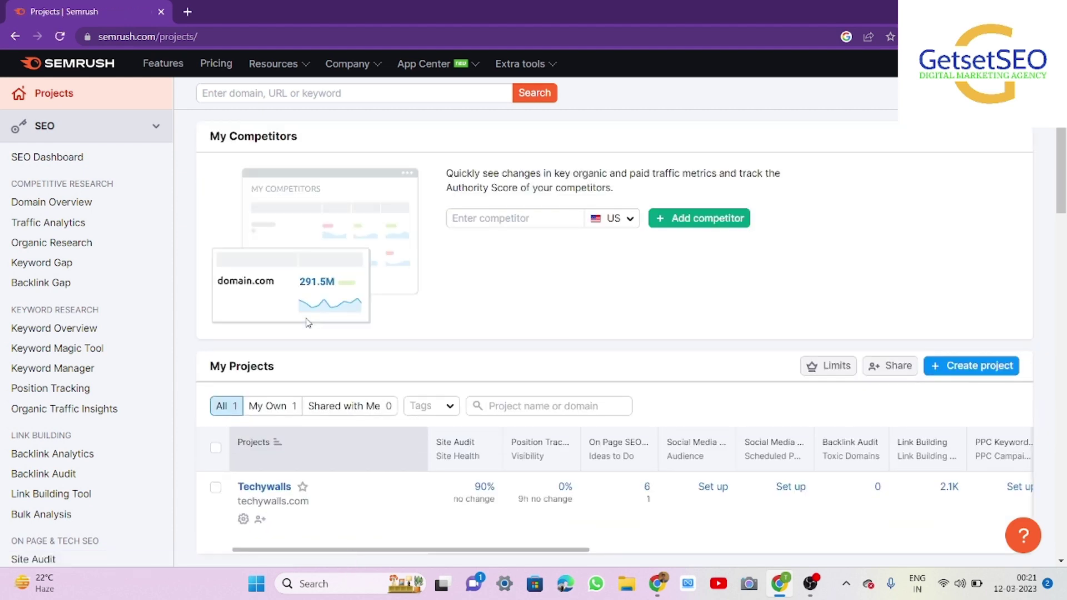
Step: Open the Techywalls project from the project list
{"action": "scroll", "coordinate": [447, 343], "scroll_direction": "down", "scroll_amount": 1}
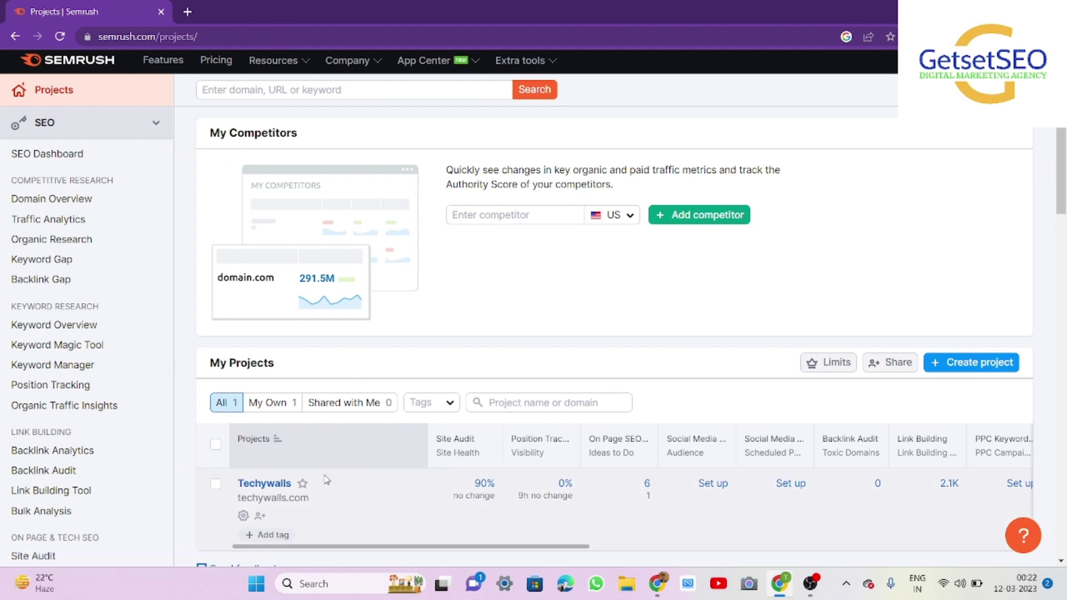
{"action": "left_click", "coordinate": [274, 486]}
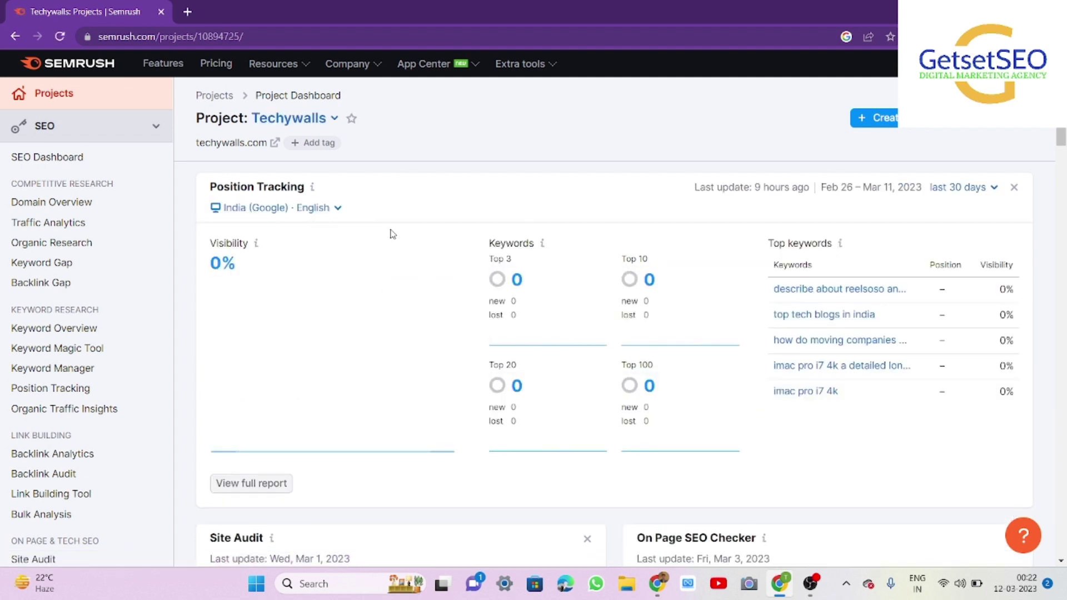
Step: Examine the project dashboard's Position Tracking, Site Audit, On Page SEO Checker and Backlink Audit summaries and the remaining tool widgets
{"action": "scroll", "coordinate": [393, 233], "scroll_direction": "down", "scroll_amount": 5}
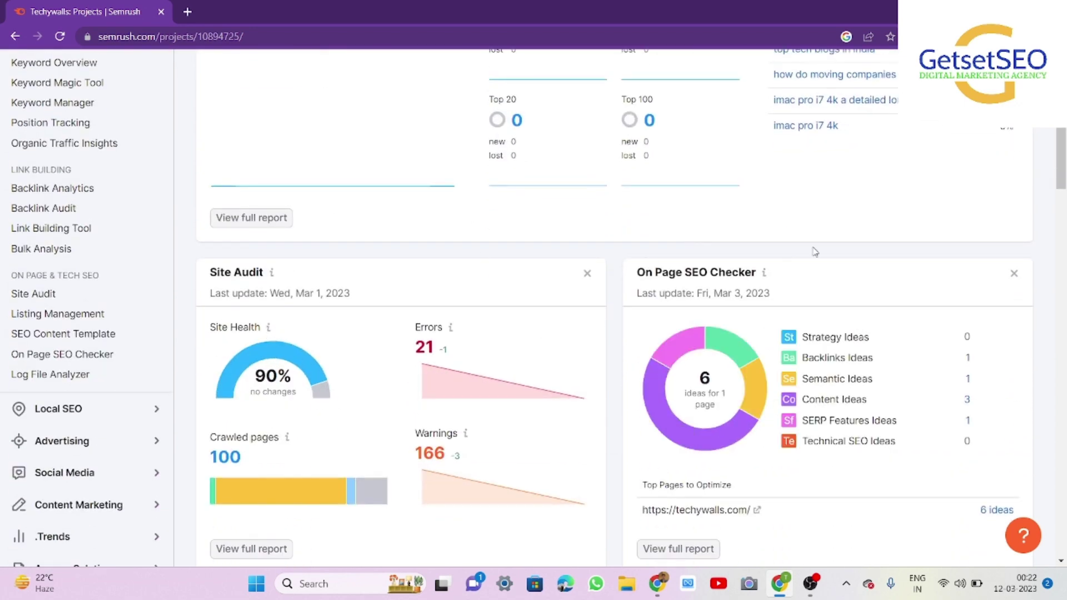
{"action": "mouse_move", "coordinate": [700, 352]}
{"action": "scroll", "coordinate": [702, 354], "scroll_direction": "down", "scroll_amount": 5}
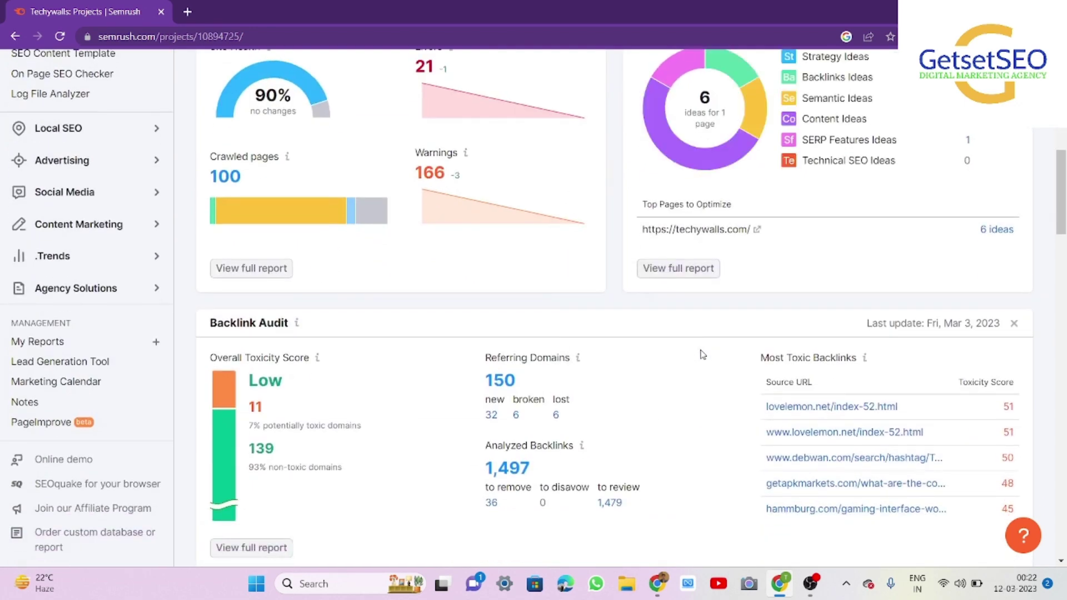
{"action": "scroll", "coordinate": [388, 455], "scroll_direction": "down", "scroll_amount": 6}
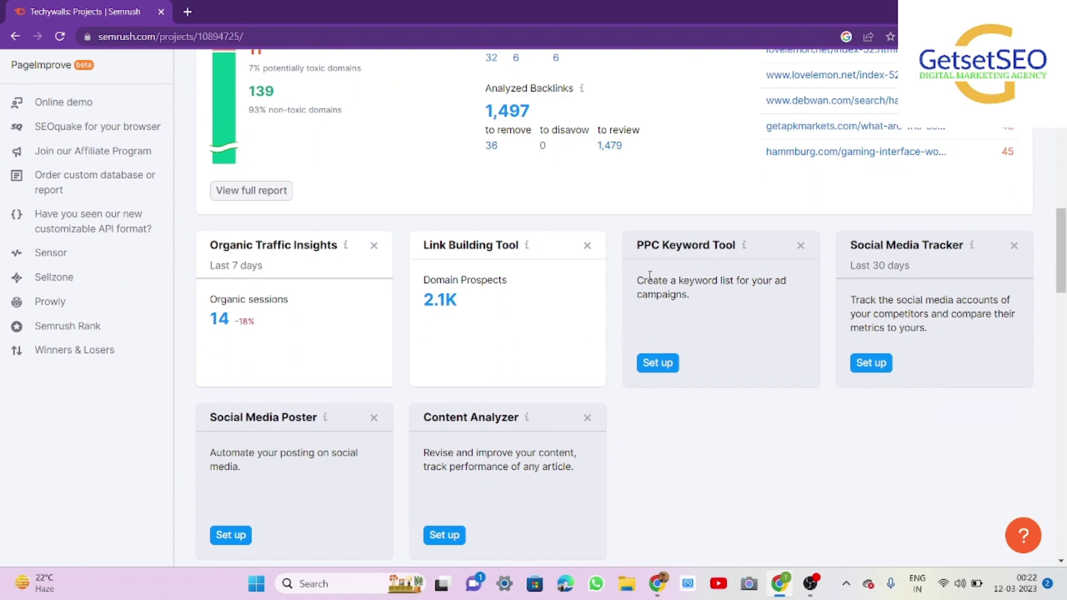
{"action": "scroll", "coordinate": [649, 276], "scroll_direction": "up", "scroll_amount": 12}
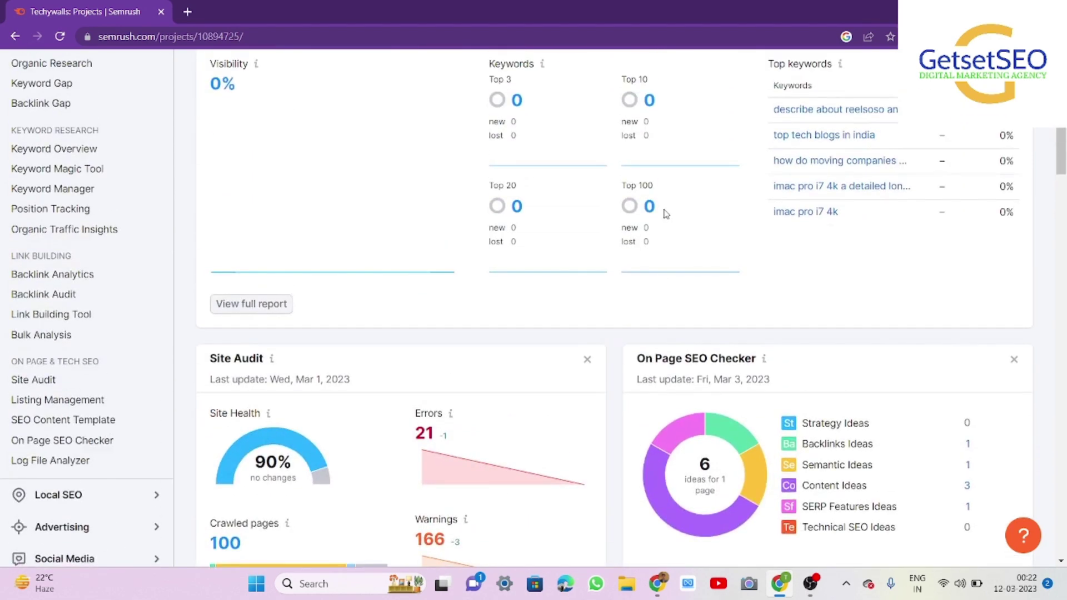
{"action": "scroll", "coordinate": [666, 214], "scroll_direction": "up", "scroll_amount": 3}
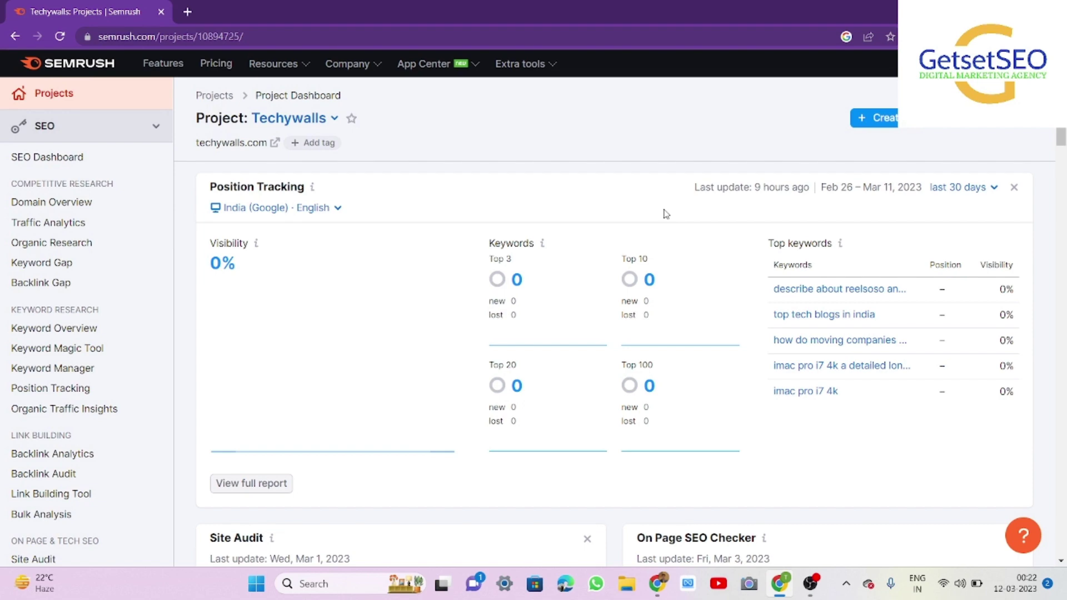
Step: Start setting up the PPC Keyword Tool for the project, with Manually as the keyword import source
{"action": "scroll", "coordinate": [667, 214], "scroll_direction": "down", "scroll_amount": 5}
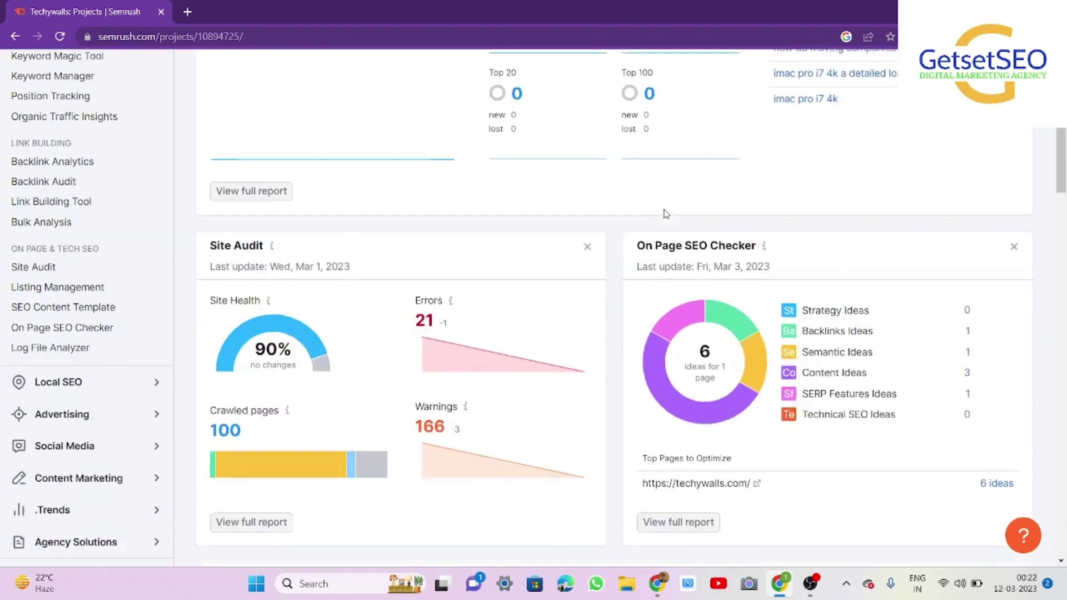
{"action": "scroll", "coordinate": [666, 214], "scroll_direction": "down", "scroll_amount": 5}
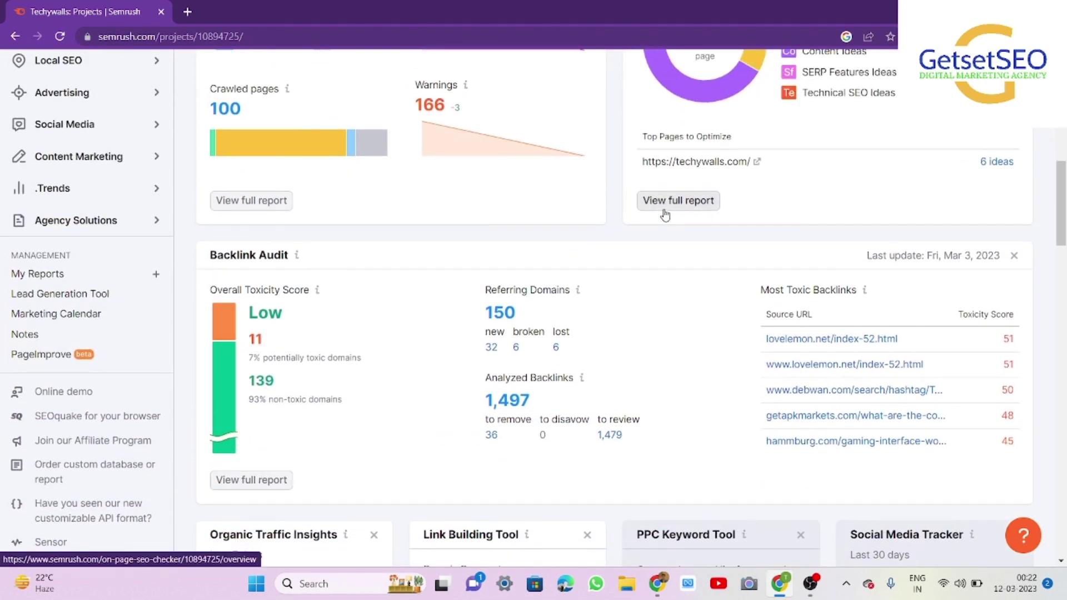
{"action": "scroll", "coordinate": [665, 215], "scroll_direction": "down", "scroll_amount": 5}
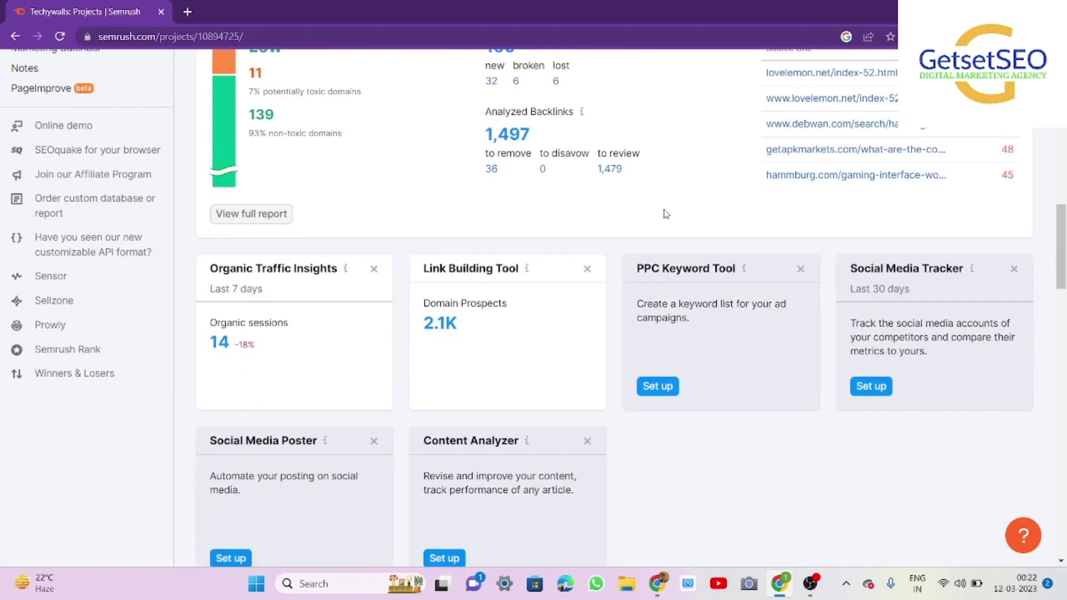
{"action": "scroll", "coordinate": [667, 214], "scroll_direction": "down", "scroll_amount": 1}
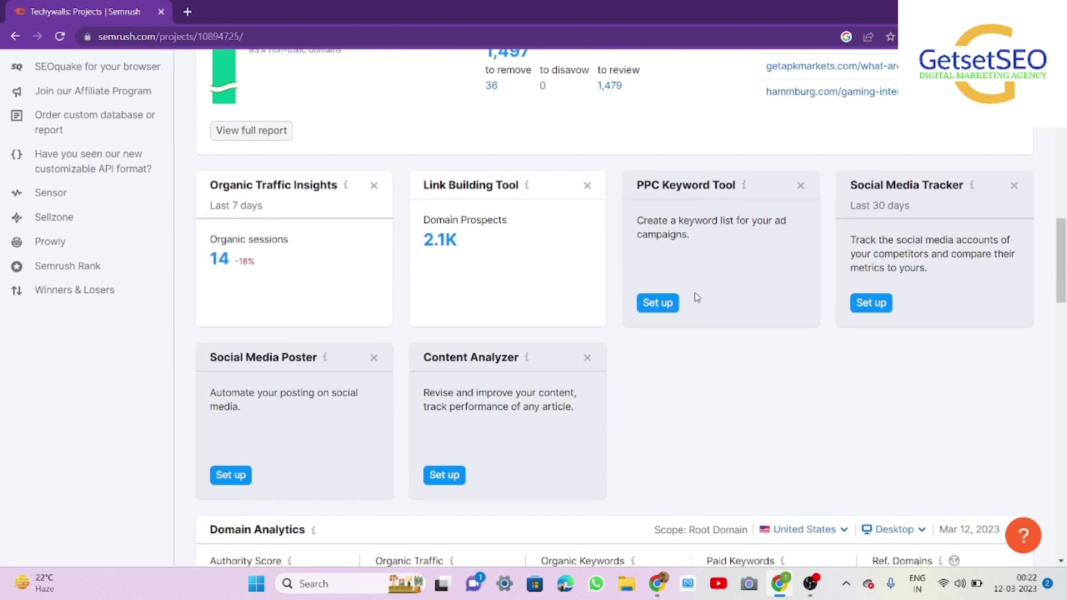
{"action": "left_click", "coordinate": [656, 309]}
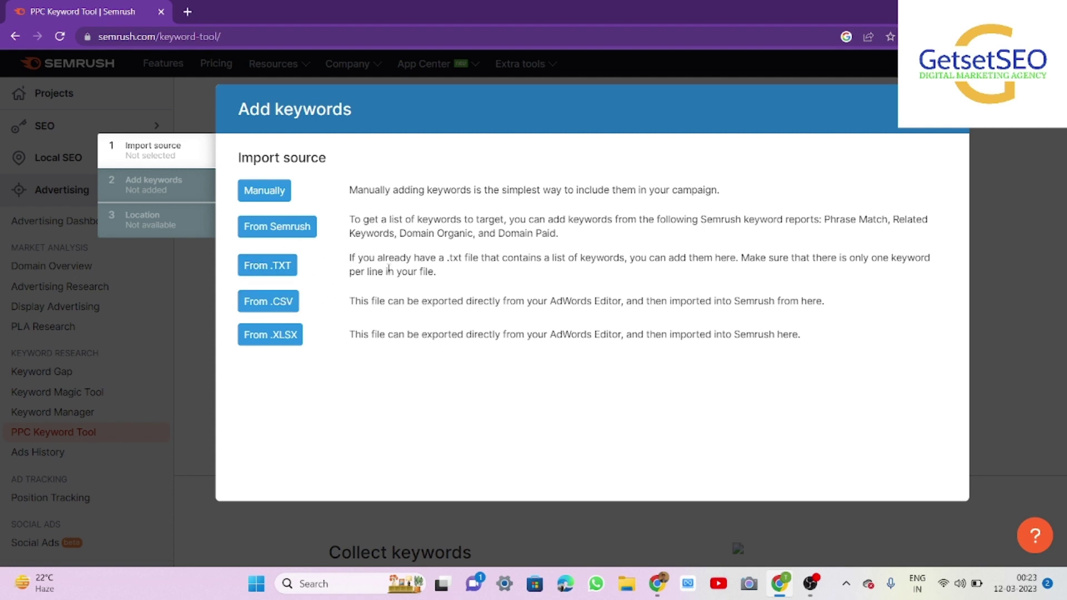
{"action": "double_click", "coordinate": [407, 260]}
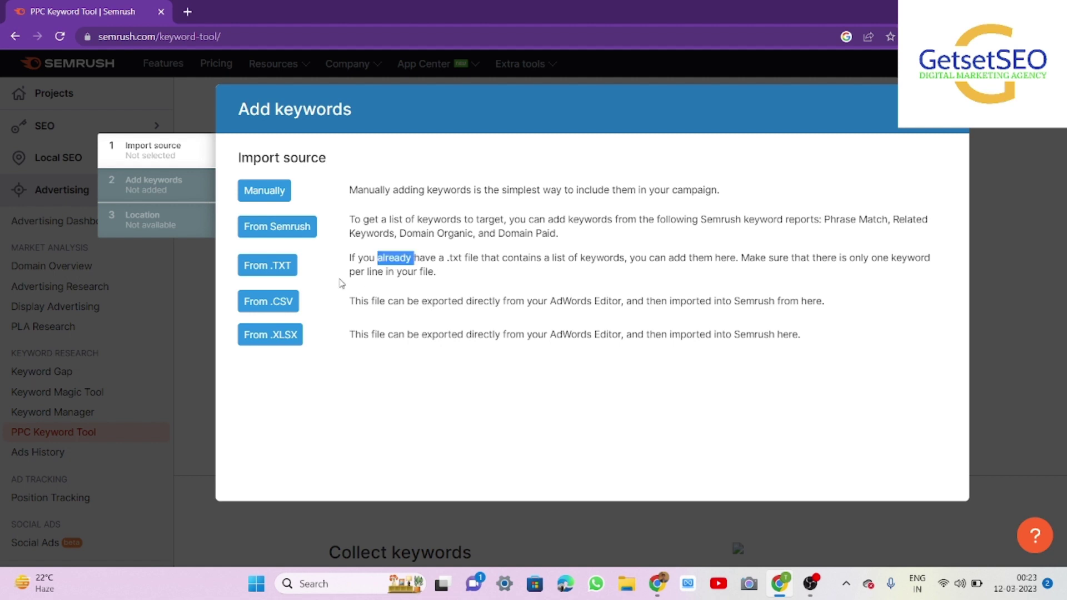
{"action": "left_click", "coordinate": [327, 307]}
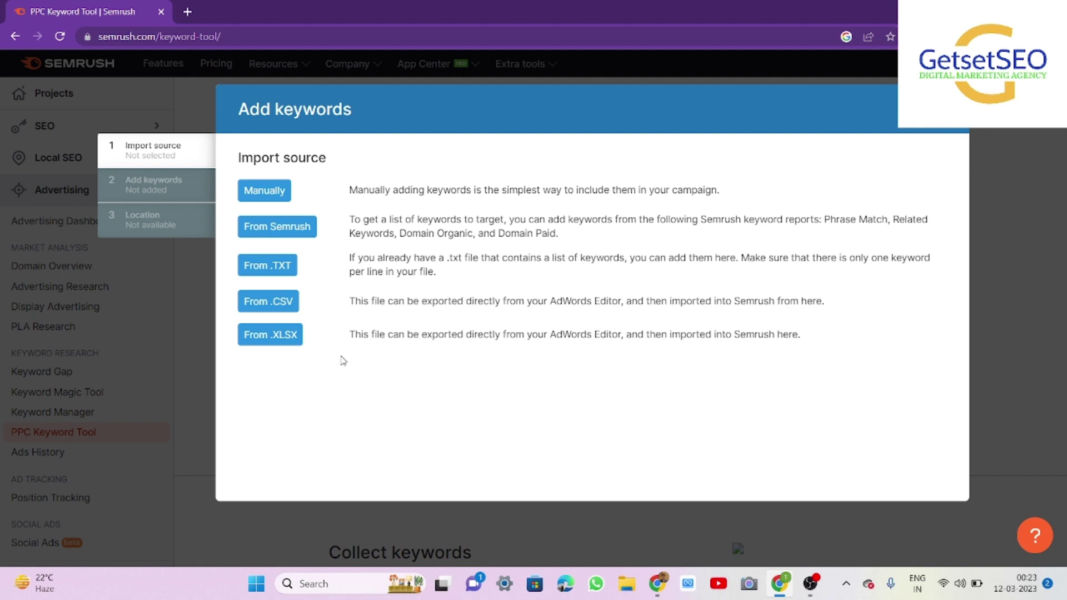
{"action": "left_click", "coordinate": [257, 194]}
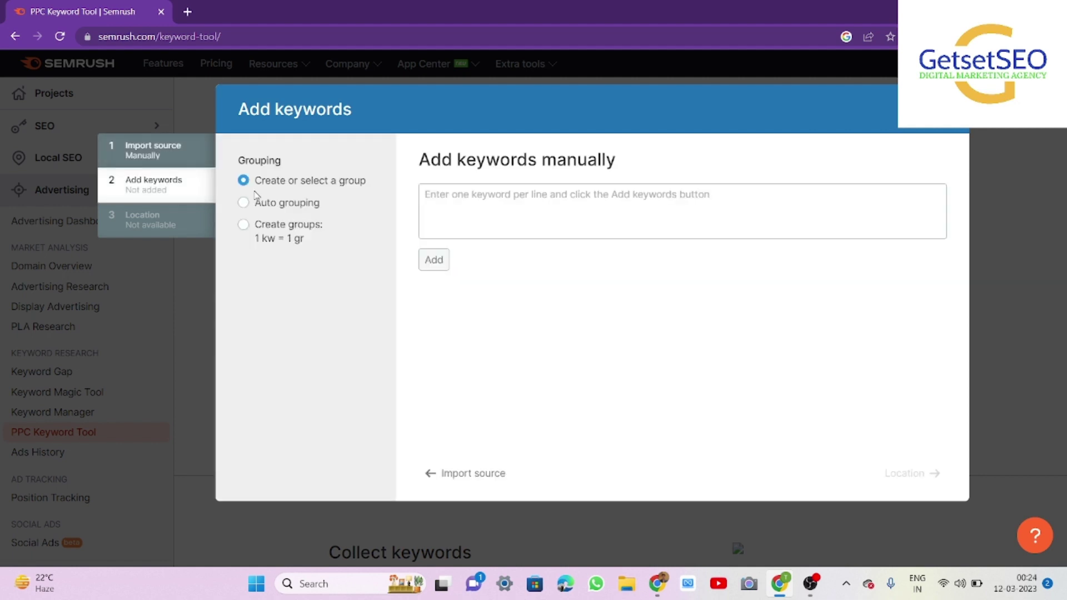
Step: Copy "Top Tech Blogs in India" from the untitled Google Docs document into the manual keyword field
{"action": "left_click", "coordinate": [477, 195]}
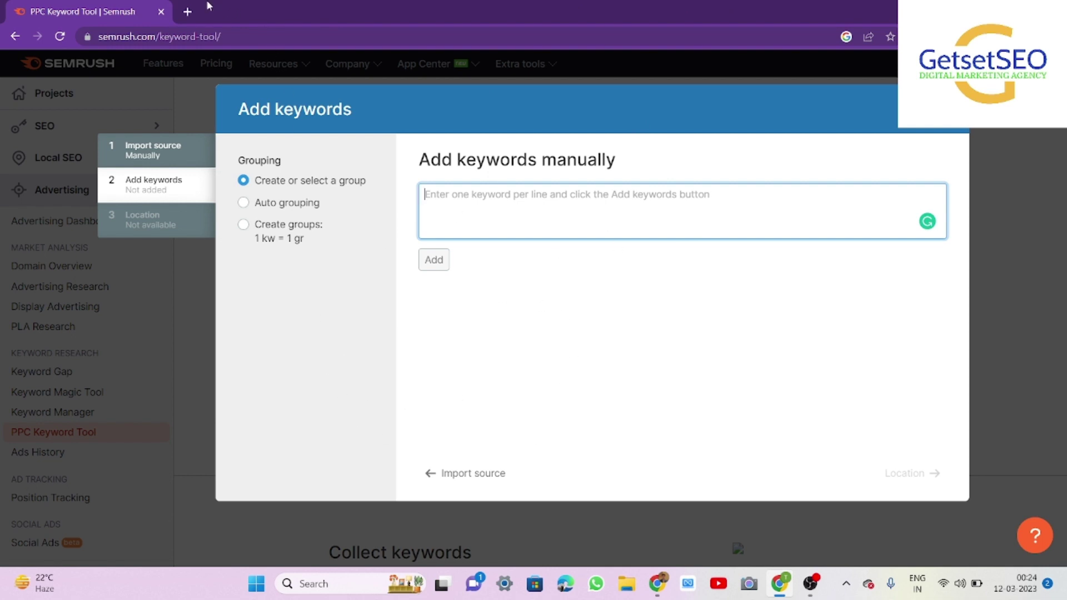
{"action": "left_click", "coordinate": [187, 11]}
{"action": "left_click", "coordinate": [278, 58]}
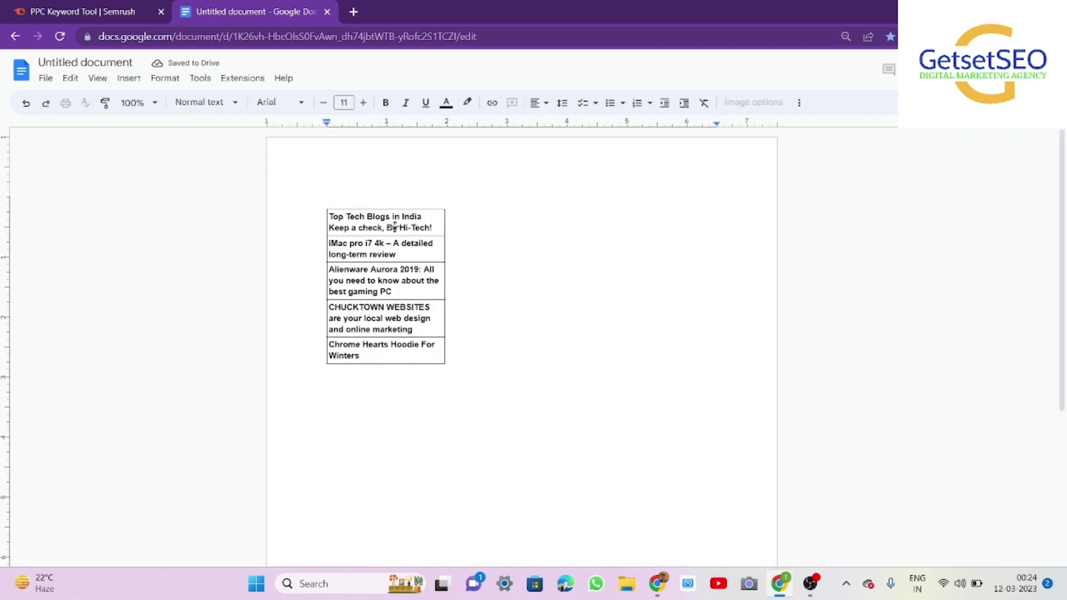
{"action": "double_click", "coordinate": [389, 218]}
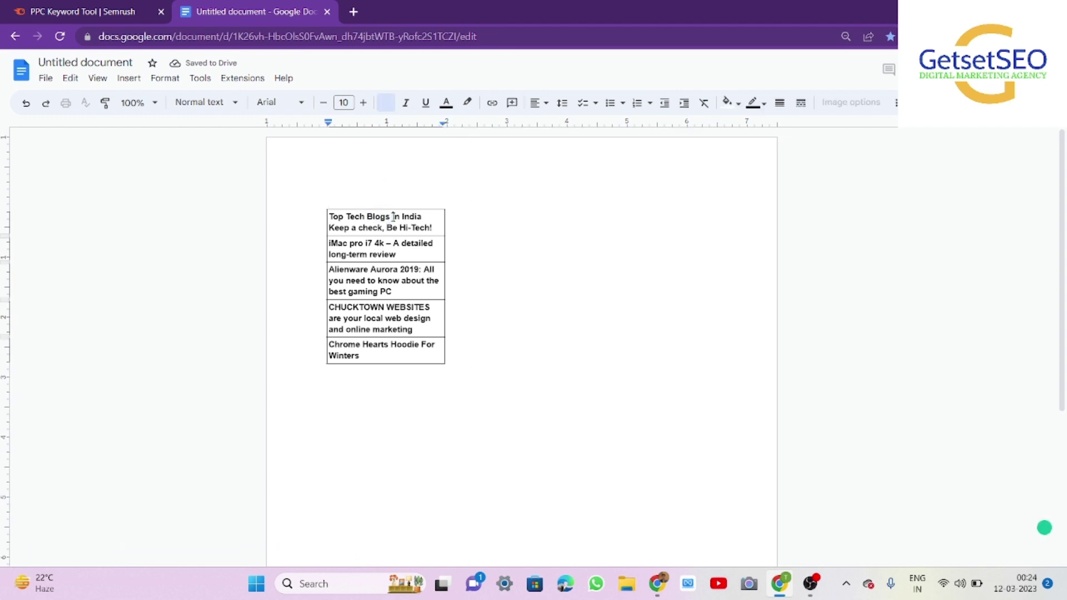
{"action": "triple_click", "coordinate": [394, 217]}
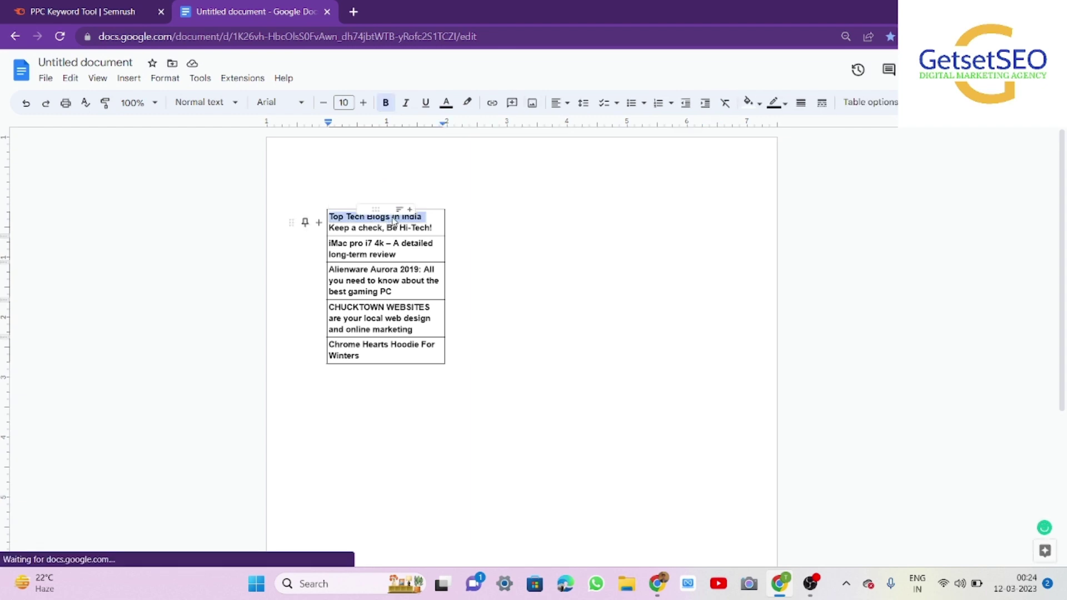
{"action": "key", "text": "ctrl+c"}
{"action": "key", "text": "ctrl+shift+Tab"}
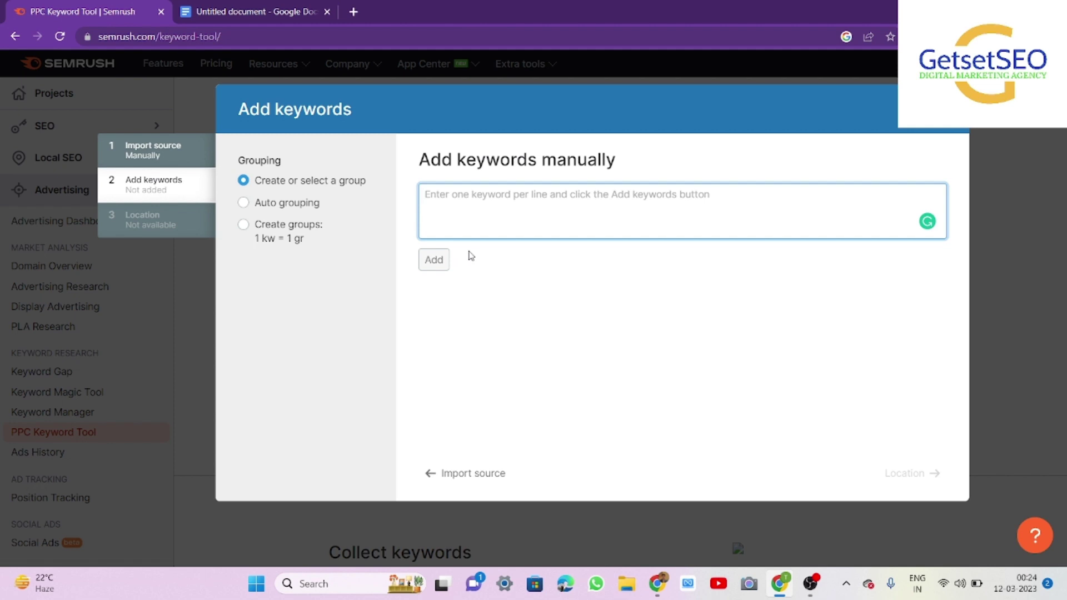
{"action": "key", "text": "ctrl+v"}
Step: Copy "iMac pro i7 4k – A detailed long-term review" from the document below the first keyword and add both to the list
{"action": "left_click", "coordinate": [256, 11]}
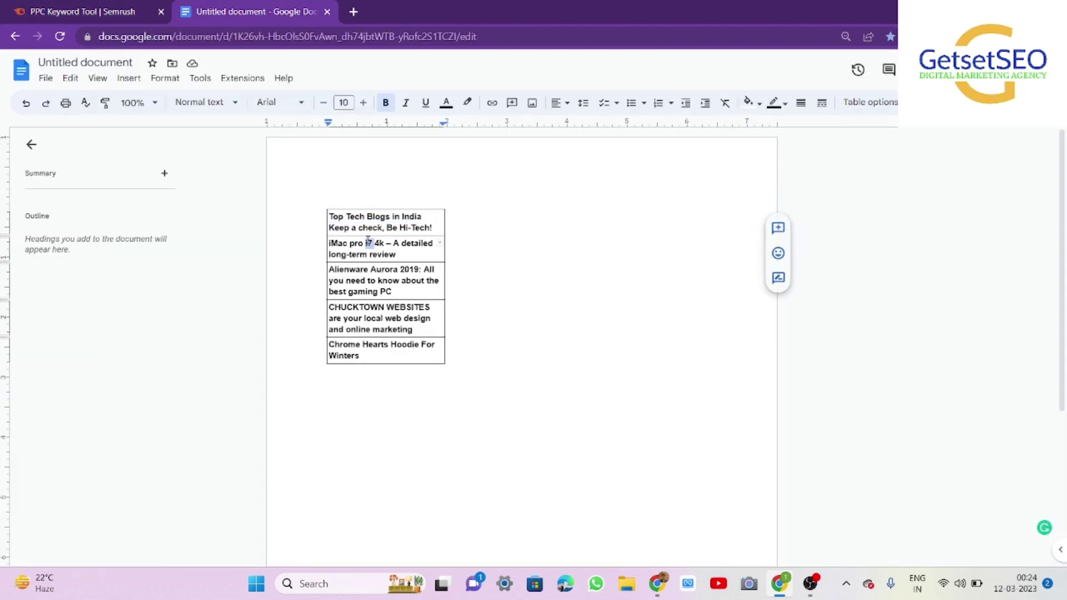
{"action": "triple_click", "coordinate": [368, 242]}
{"action": "key", "text": "ctrl+c"}
{"action": "left_click", "coordinate": [146, 11]}
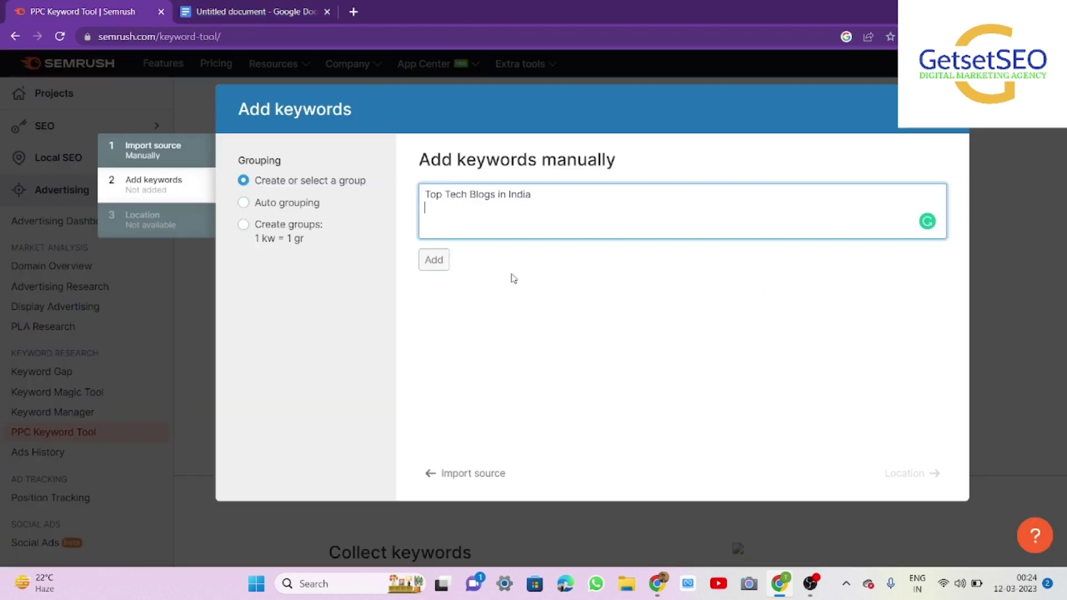
{"action": "key", "text": "ctrl+v"}
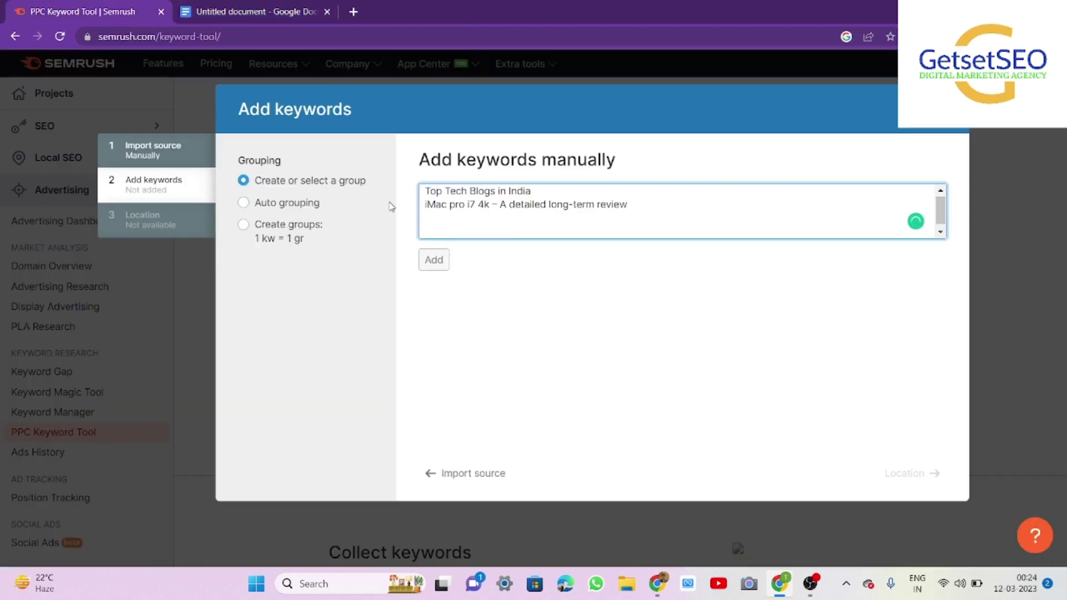
{"action": "left_click", "coordinate": [436, 261]}
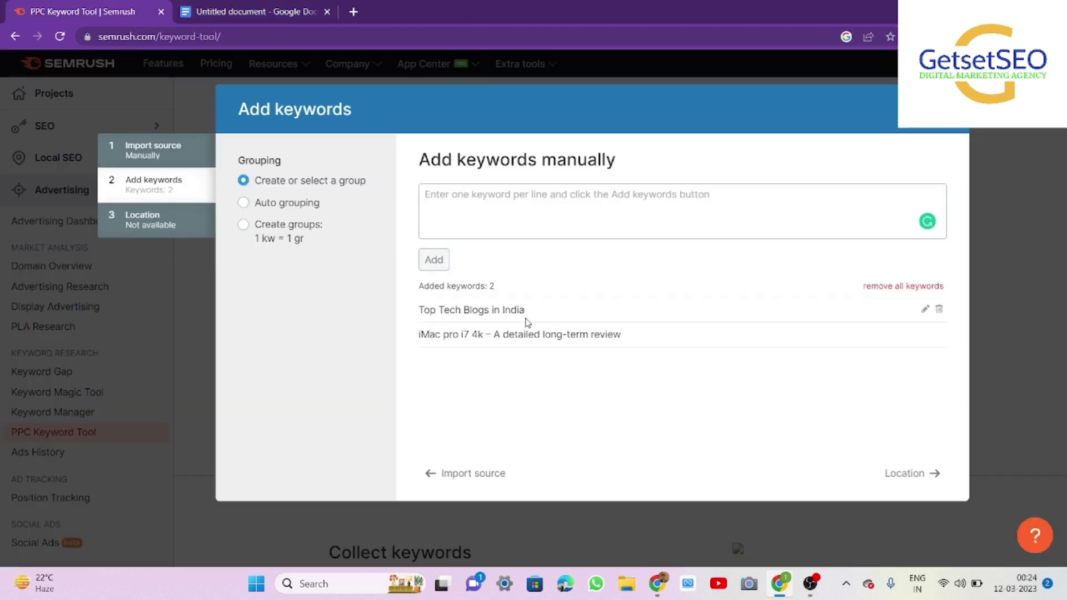
Step: Copy "Alienware Aurora 2019: All you need to know about the best gaming PC" from the document into the keyword field
{"action": "left_click", "coordinate": [261, 11]}
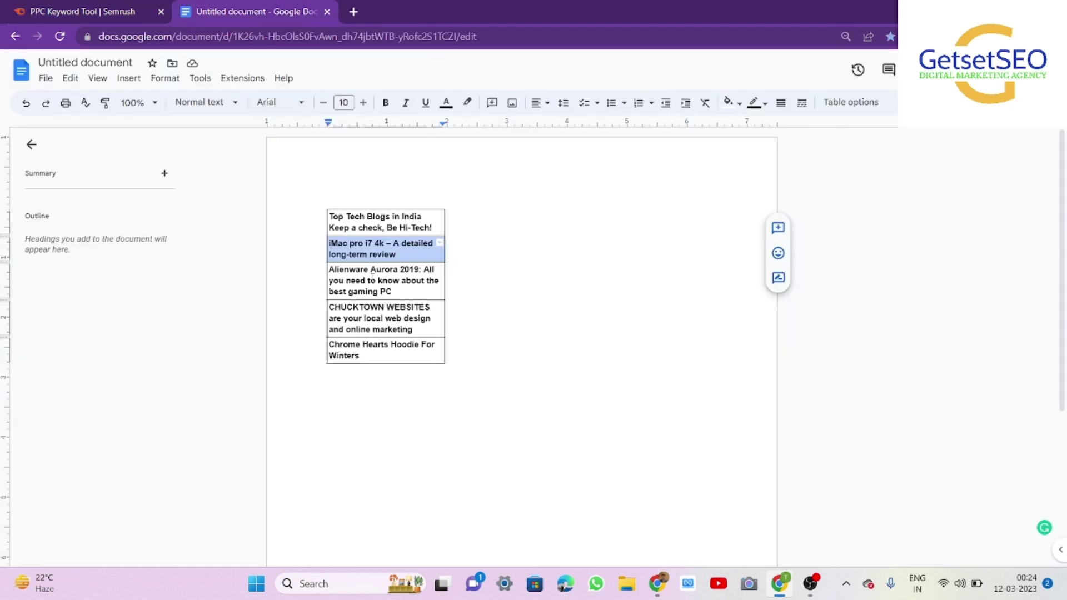
{"action": "triple_click", "coordinate": [362, 277]}
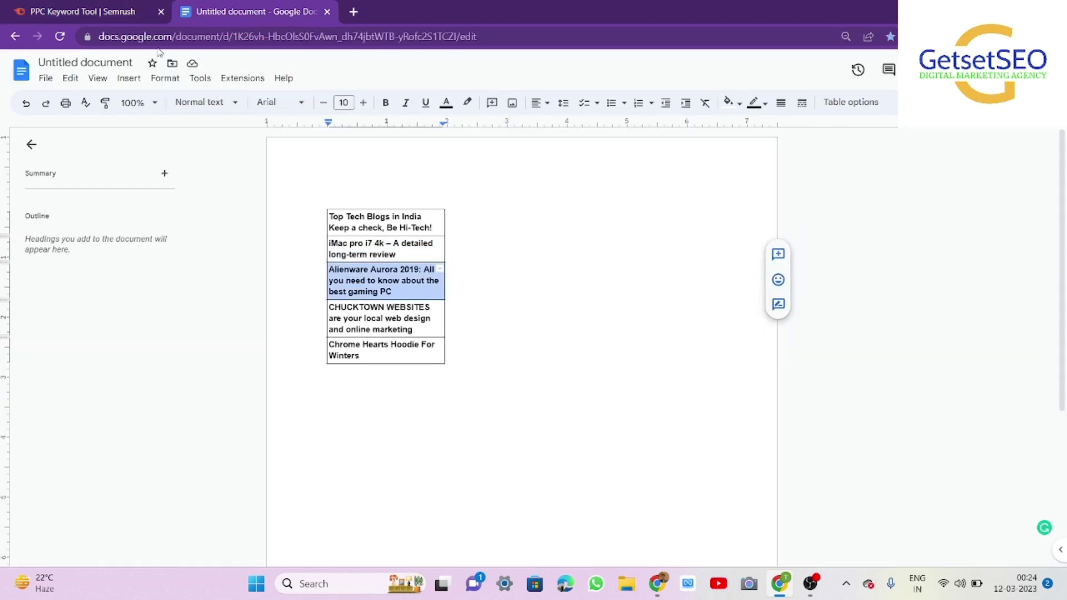
{"action": "left_click", "coordinate": [83, 11]}
{"action": "left_click", "coordinate": [470, 215]}
{"action": "key", "text": "ctrl+v"}
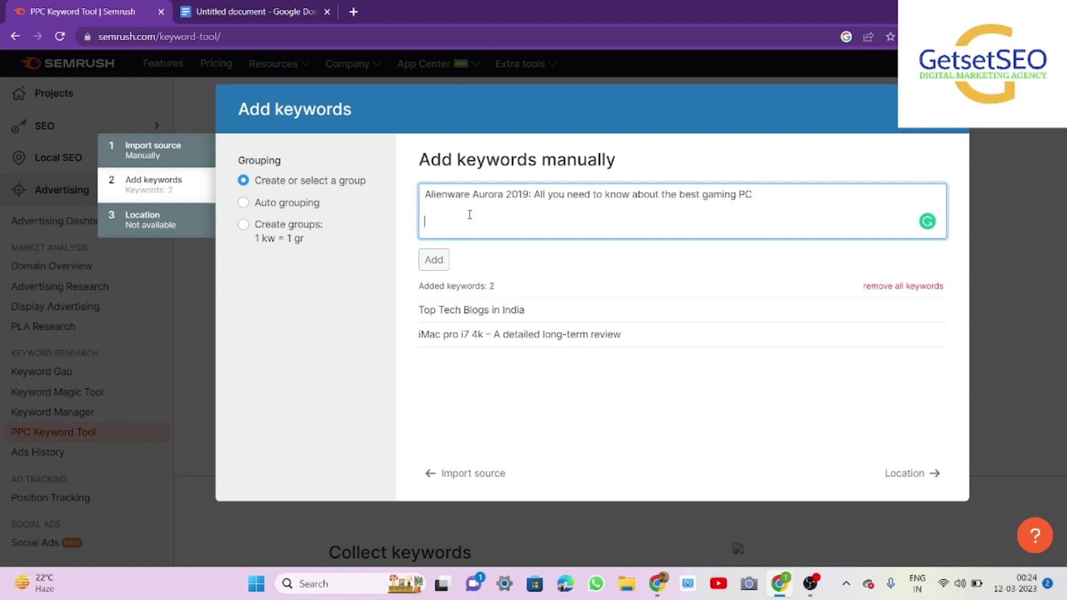
{"action": "left_click", "coordinate": [249, 207]}
{"action": "left_click", "coordinate": [248, 205]}
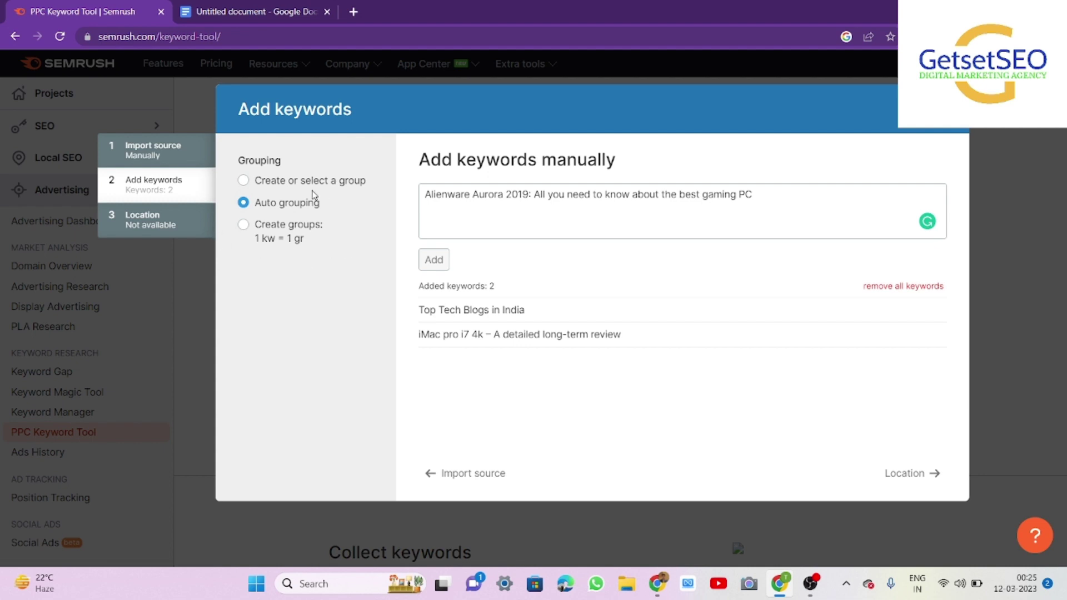
{"action": "left_click", "coordinate": [245, 183]}
{"action": "left_click", "coordinate": [234, 11]}
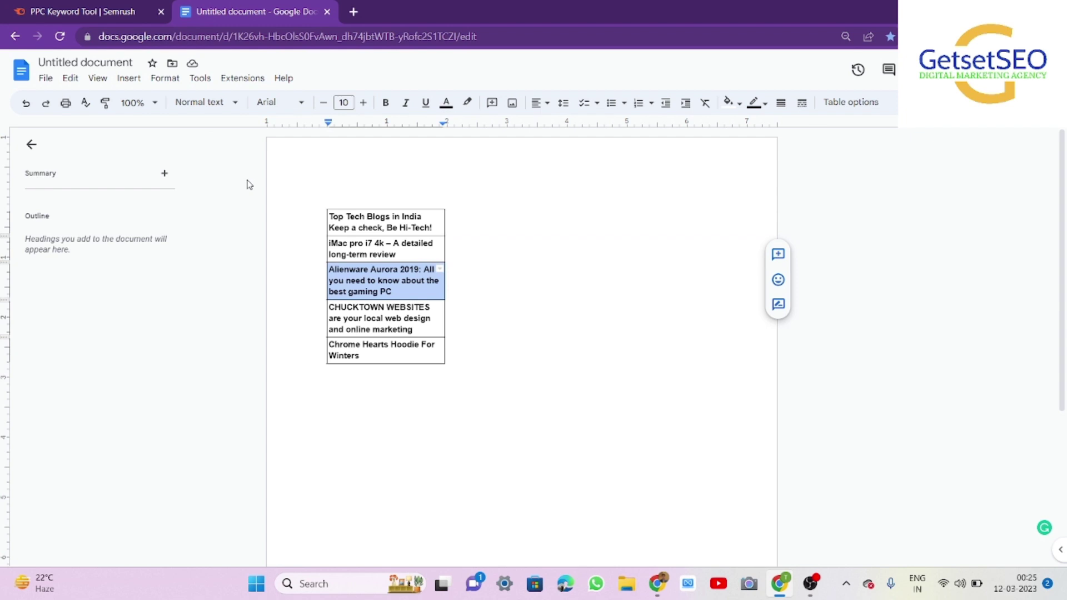
{"action": "left_click", "coordinate": [8, 7]}
Step: Add the pasted Alienware Aurora 2019 keyword to the list and set the location's country to India
{"action": "left_click", "coordinate": [433, 259]}
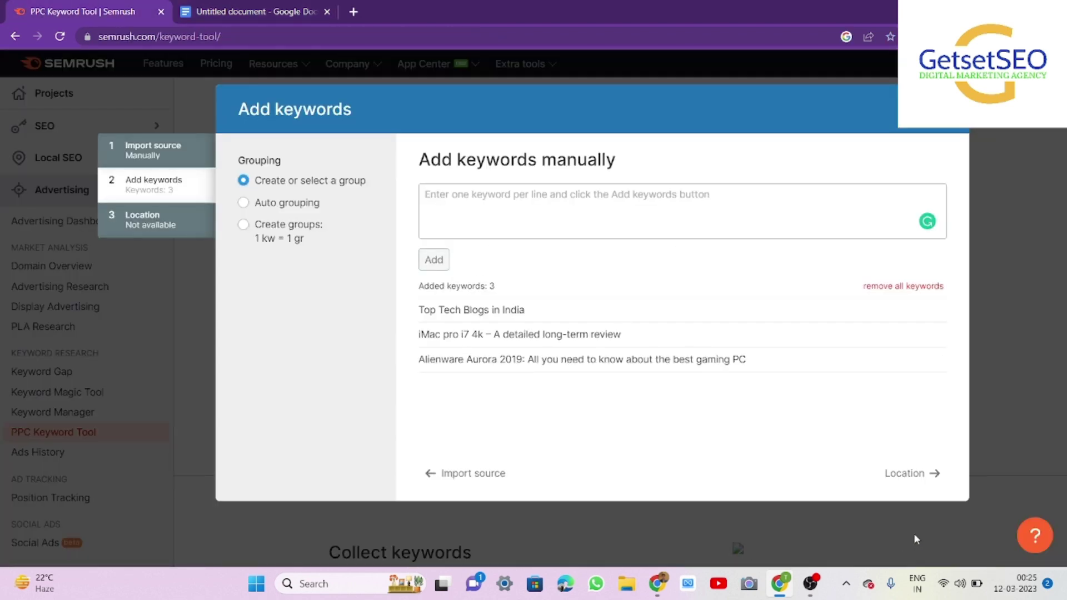
{"action": "left_click", "coordinate": [939, 474]}
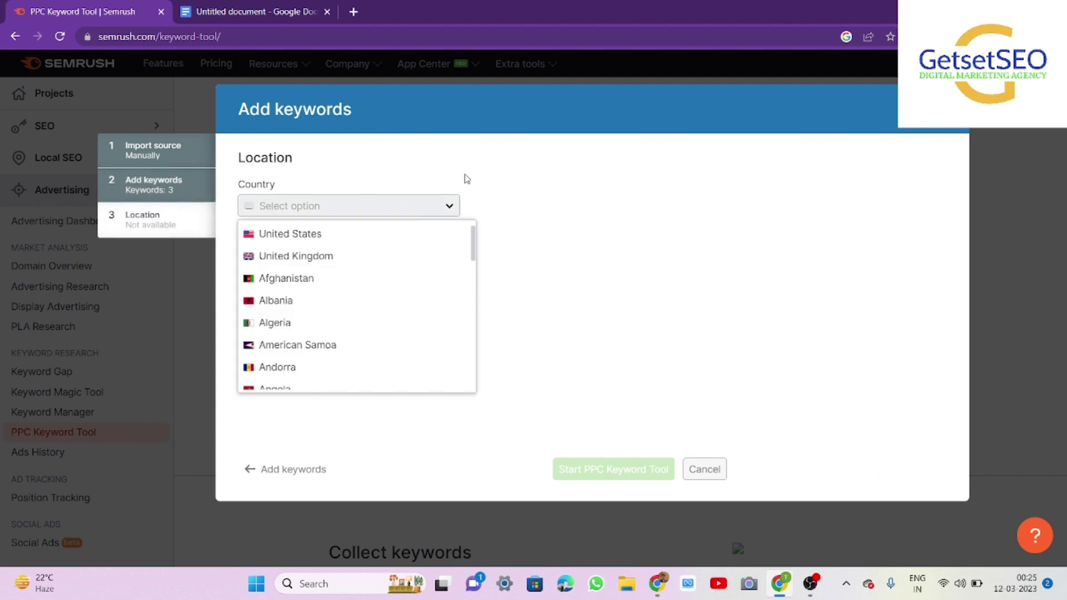
{"action": "scroll", "coordinate": [349, 339], "scroll_direction": "down", "scroll_amount": 10}
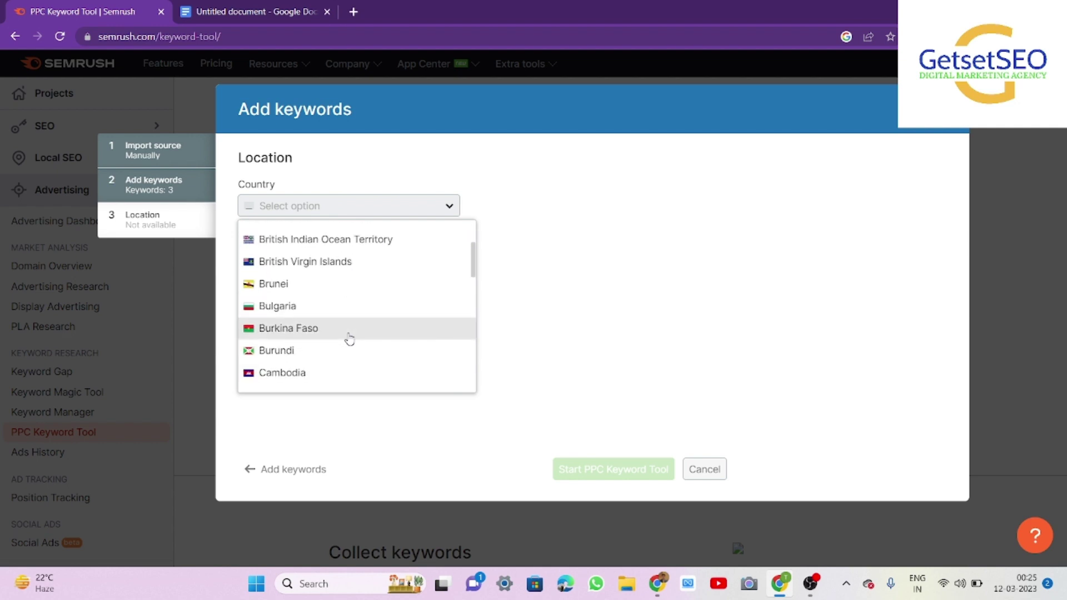
{"action": "scroll", "coordinate": [349, 339], "scroll_direction": "down", "scroll_amount": 2}
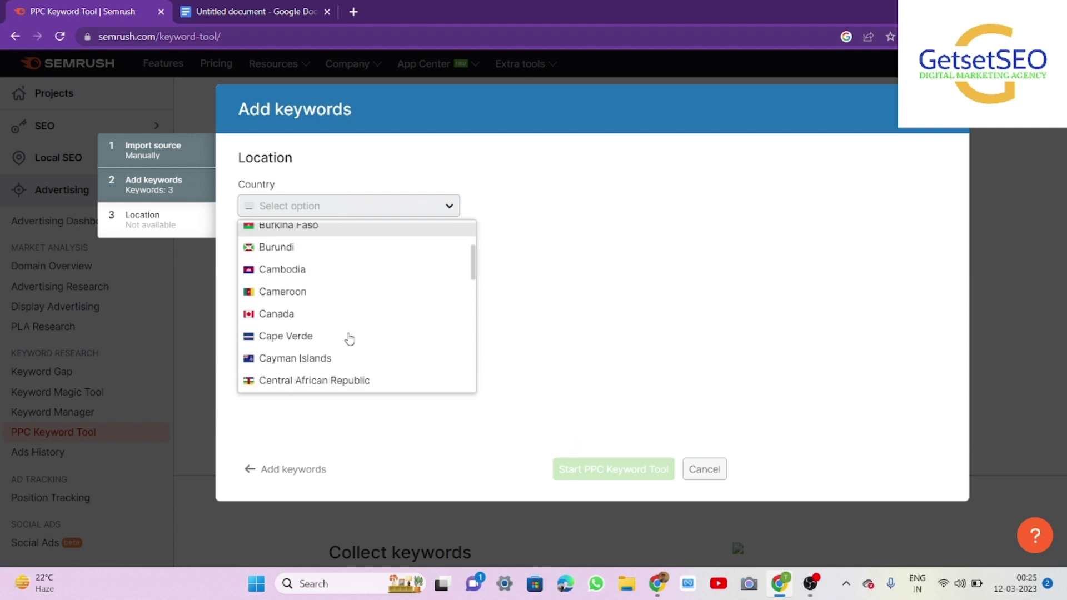
{"action": "scroll", "coordinate": [349, 339], "scroll_direction": "down", "scroll_amount": 15}
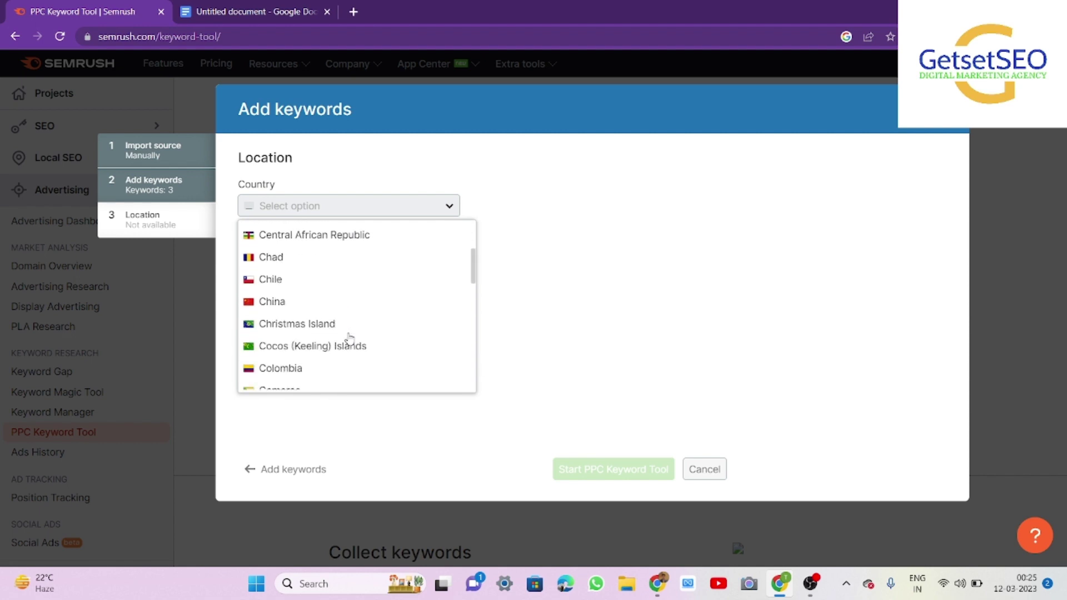
{"action": "scroll", "coordinate": [350, 339], "scroll_direction": "down", "scroll_amount": 20}
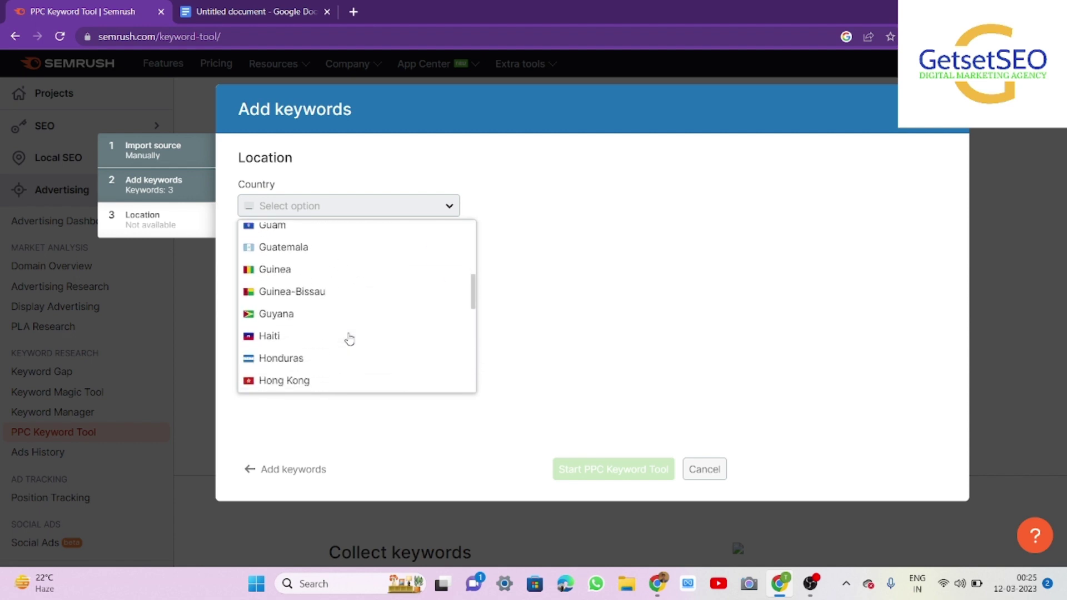
{"action": "scroll", "coordinate": [347, 335], "scroll_direction": "up", "scroll_amount": 2}
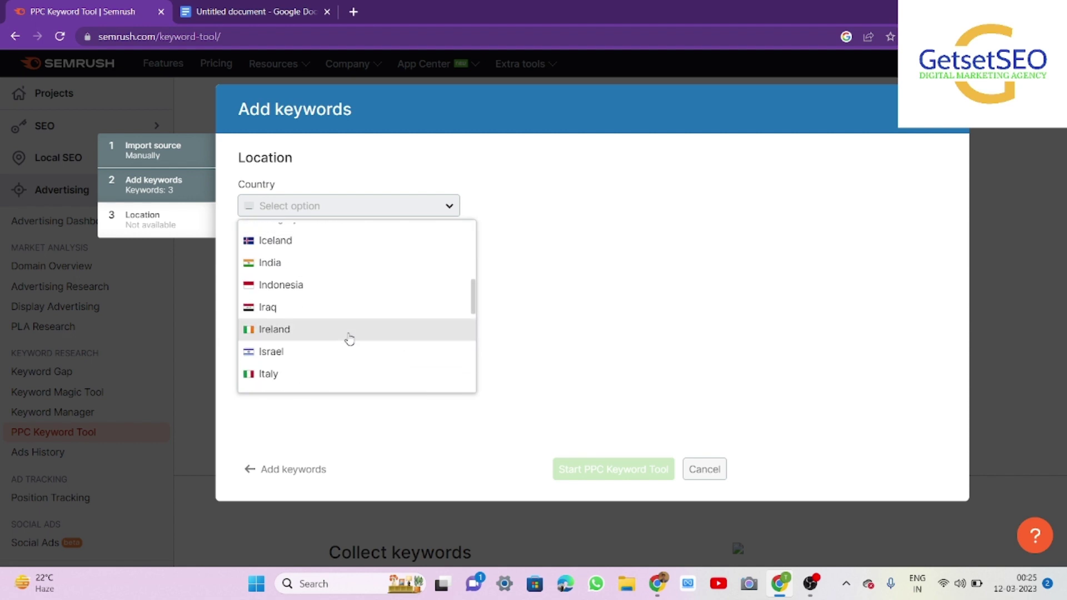
{"action": "left_click", "coordinate": [310, 269]}
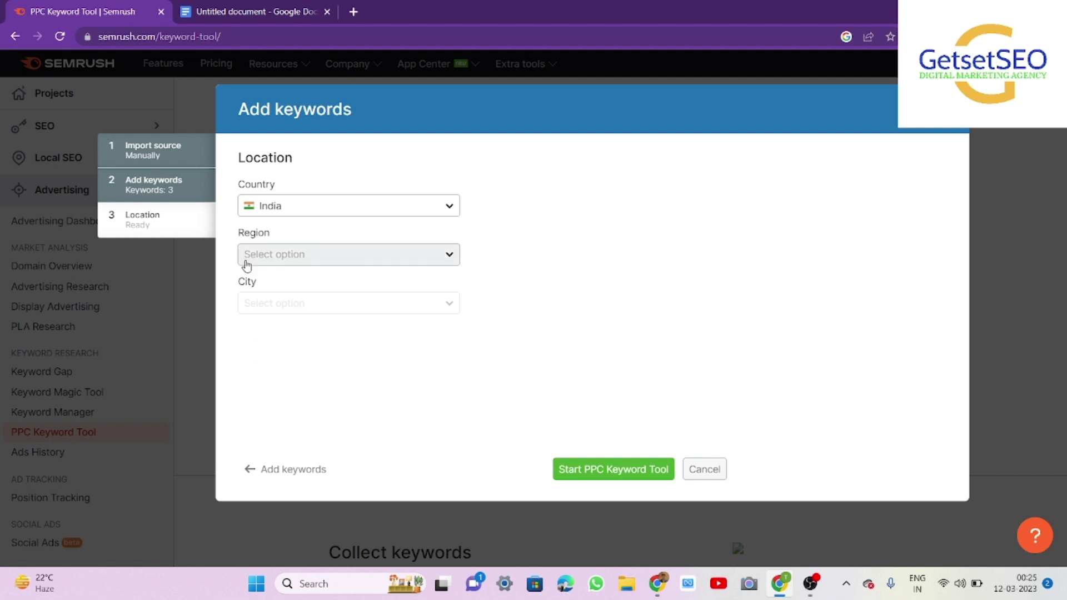
Step: Set the location's region to Delhi
{"action": "left_click", "coordinate": [373, 258]}
{"action": "scroll", "coordinate": [309, 387], "scroll_direction": "down", "scroll_amount": 3}
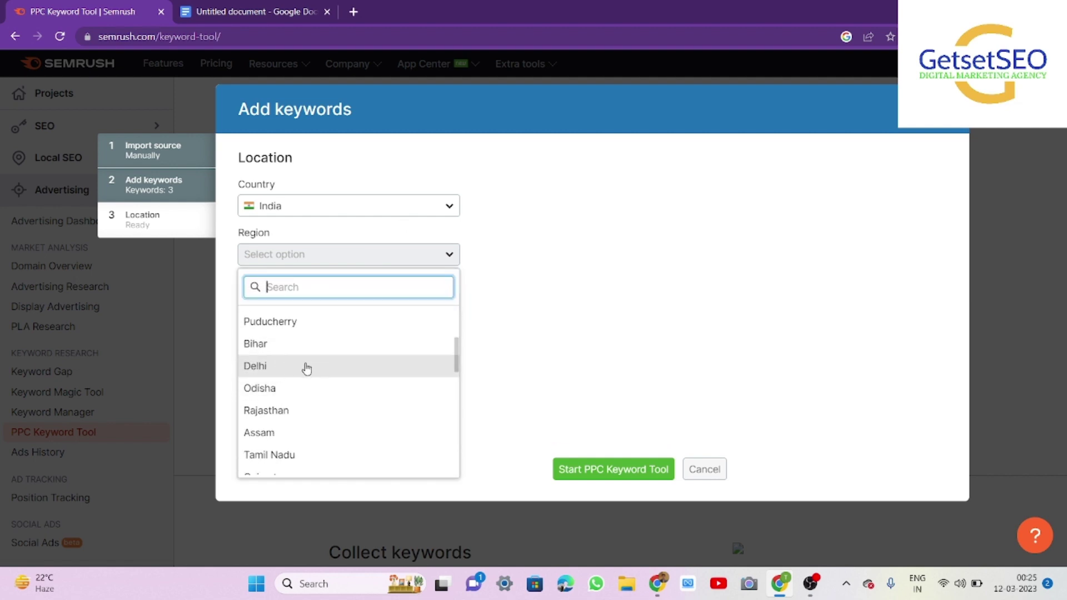
{"action": "left_click", "coordinate": [306, 370]}
{"action": "left_click", "coordinate": [306, 370]}
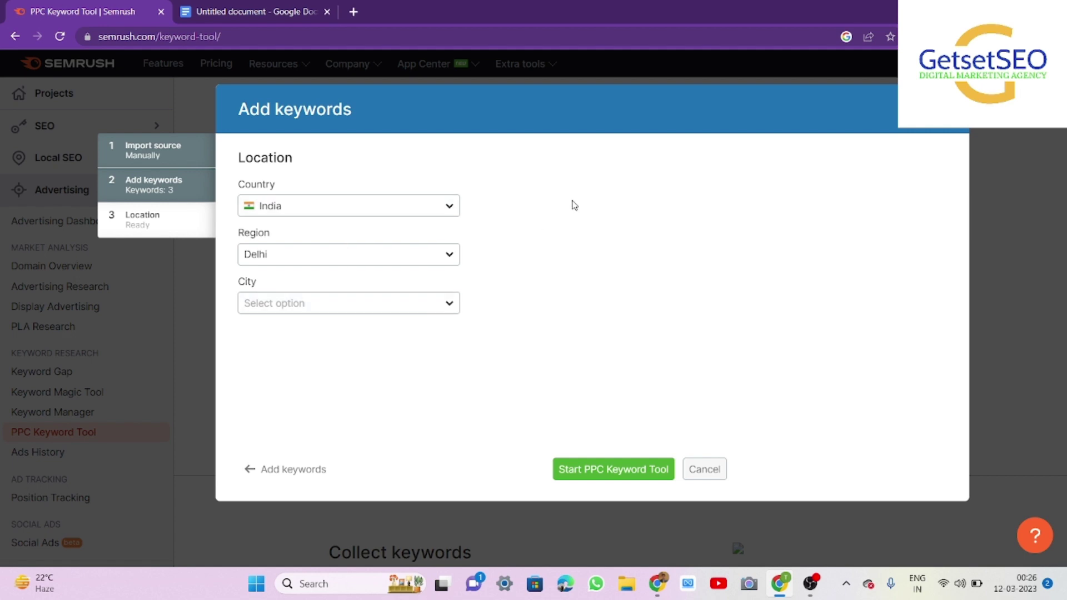
Step: Set the location's city to New Delhi and start the PPC Keyword Tool with these settings
{"action": "left_click", "coordinate": [432, 313]}
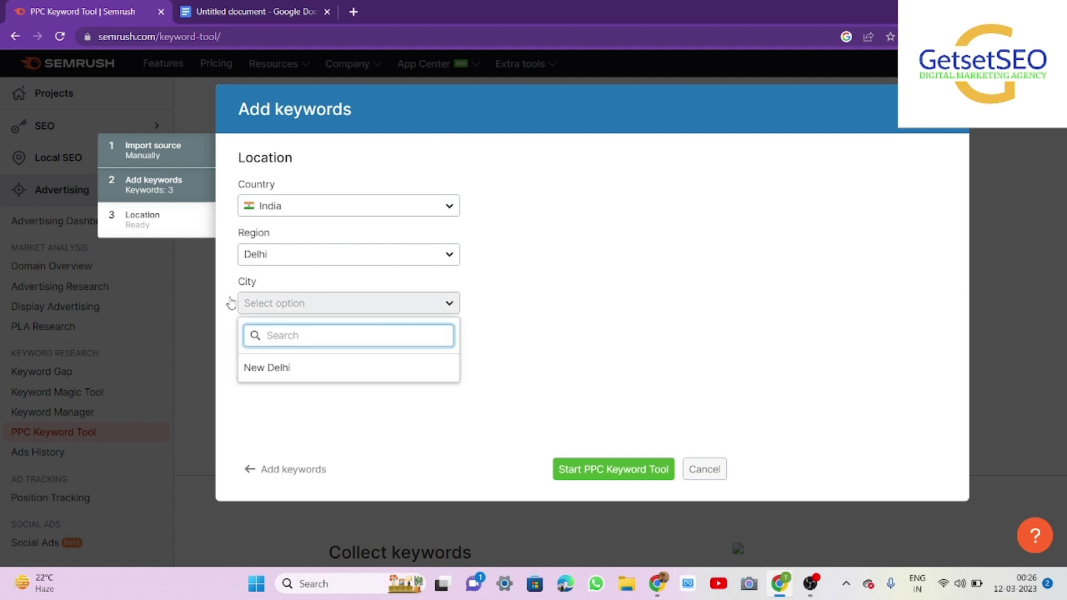
{"action": "left_click", "coordinate": [452, 313]}
{"action": "left_click", "coordinate": [452, 312]}
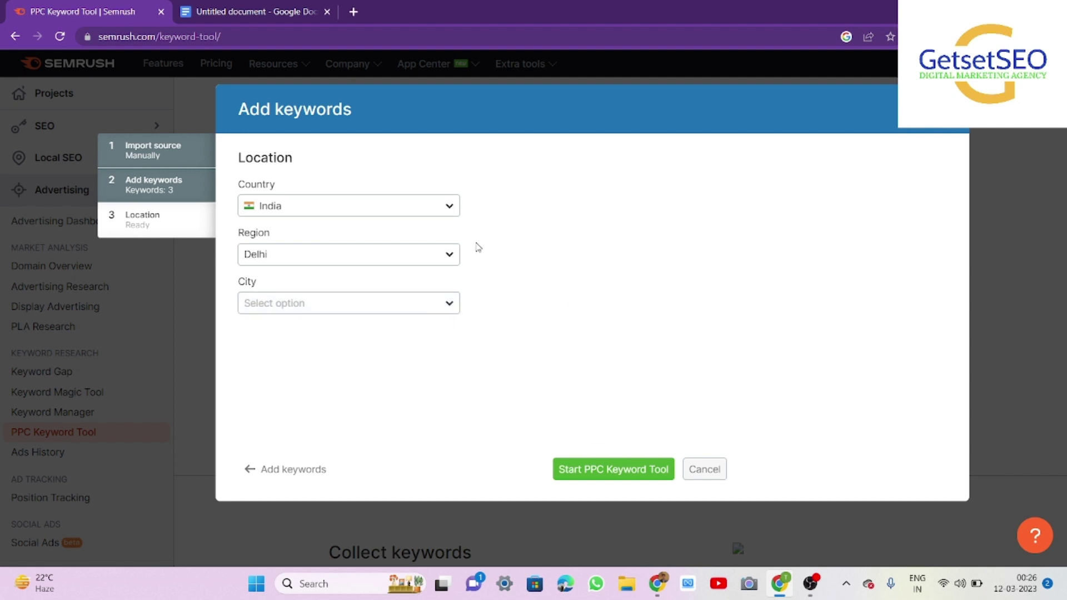
{"action": "left_click", "coordinate": [445, 310]}
{"action": "left_click", "coordinate": [280, 376]}
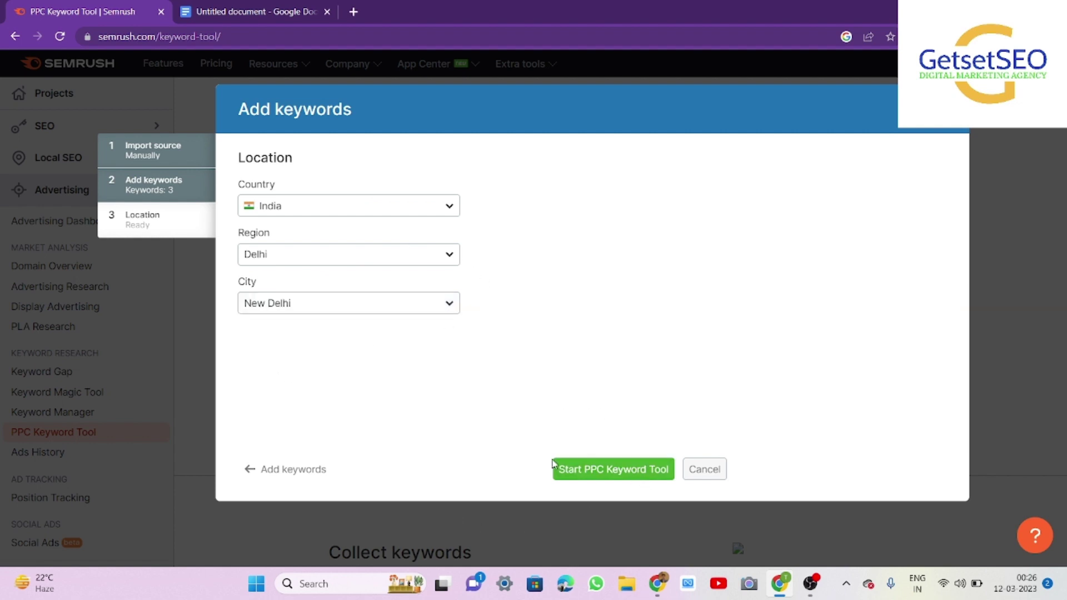
{"action": "left_click", "coordinate": [630, 472]}
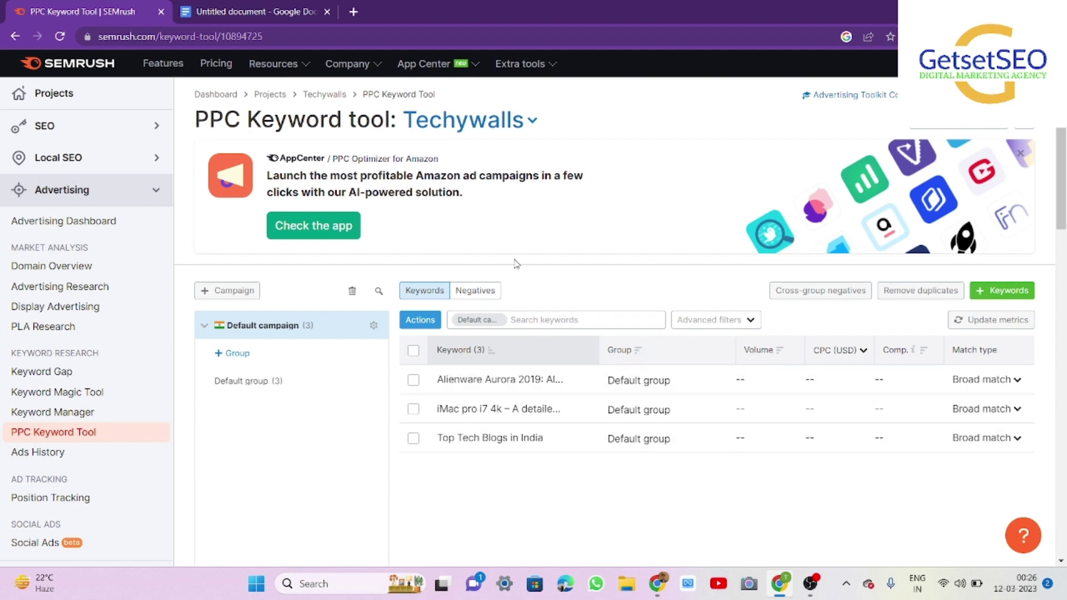
Step: Try Phrase match as the match type of the Alienware Aurora 2019 keyword and set it back to Broad match
{"action": "scroll", "coordinate": [630, 396], "scroll_direction": "down", "scroll_amount": 1}
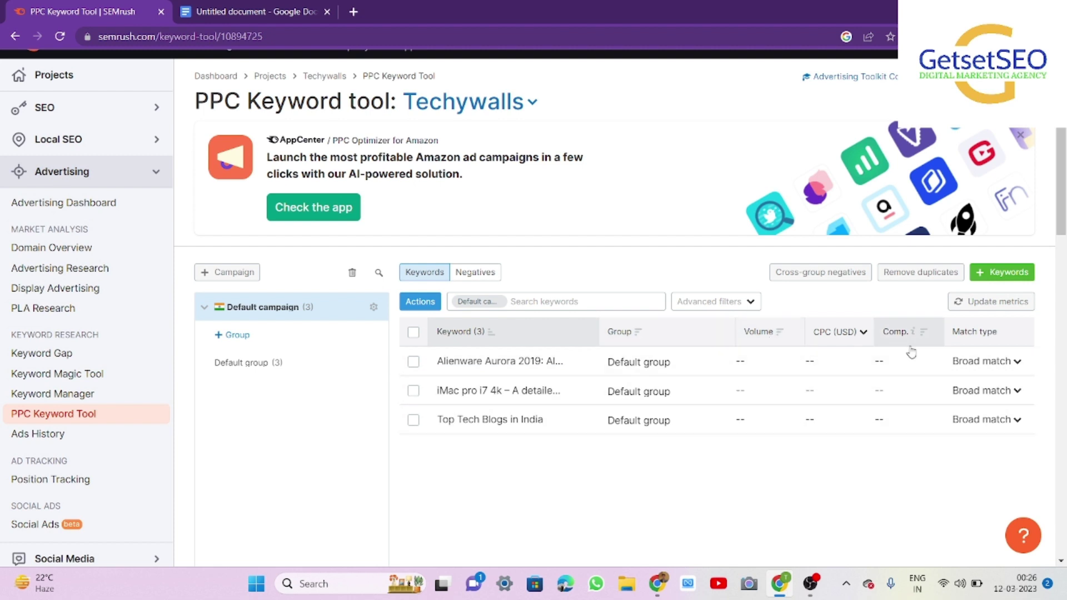
{"action": "mouse_move", "coordinate": [902, 340]}
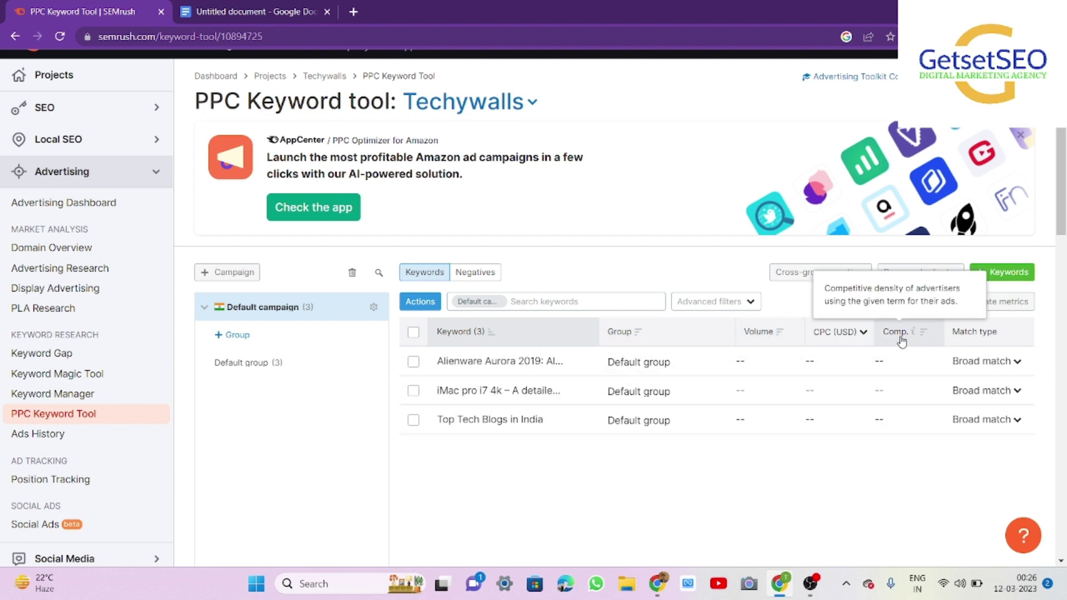
{"action": "left_click", "coordinate": [1017, 363]}
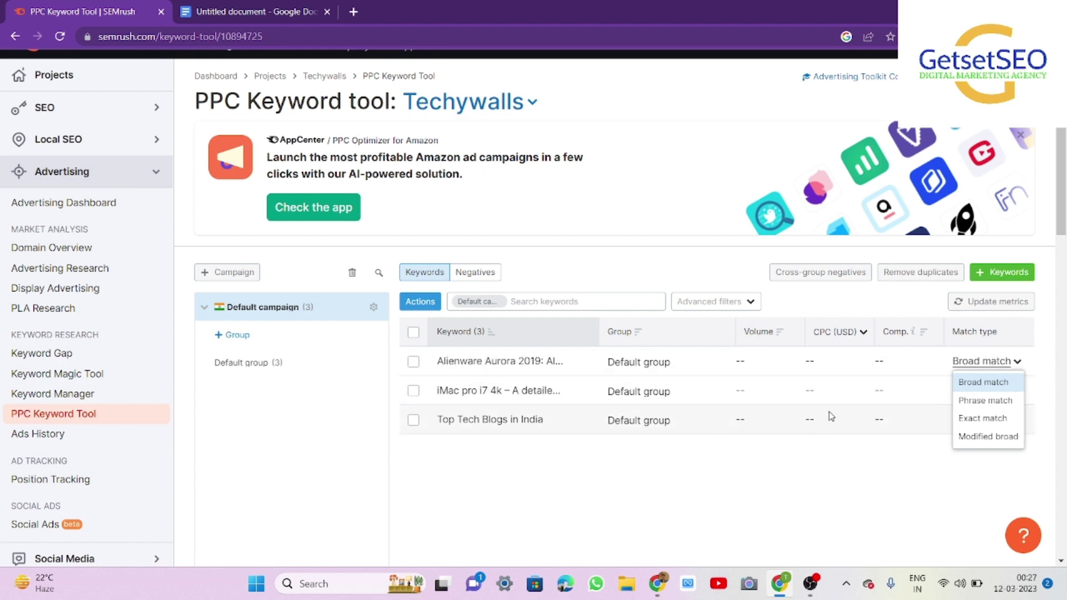
{"action": "left_click", "coordinate": [993, 401]}
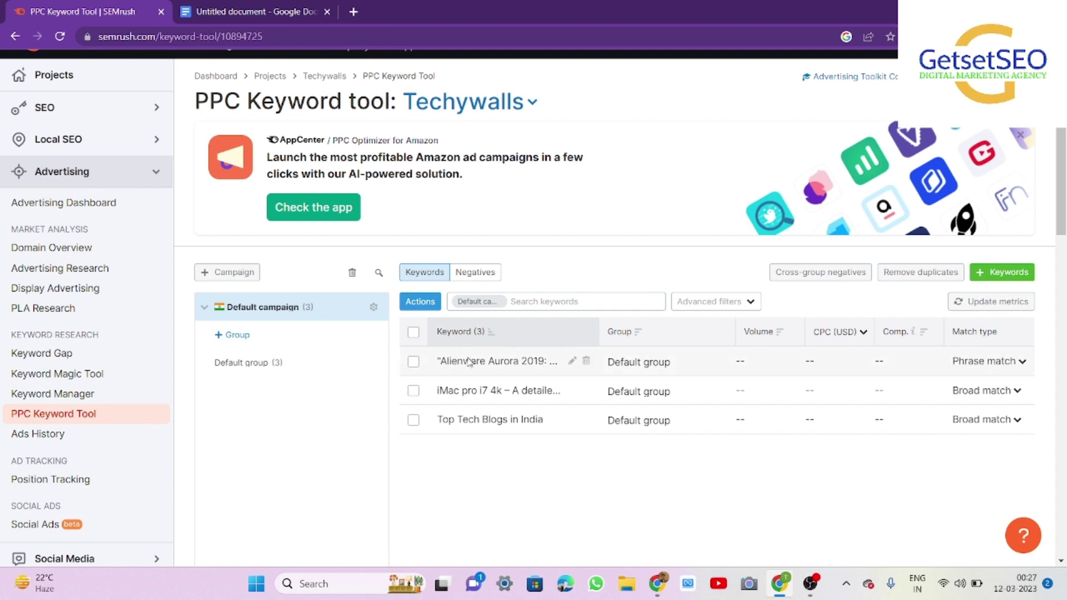
{"action": "left_click", "coordinate": [1010, 362]}
{"action": "left_click", "coordinate": [987, 382]}
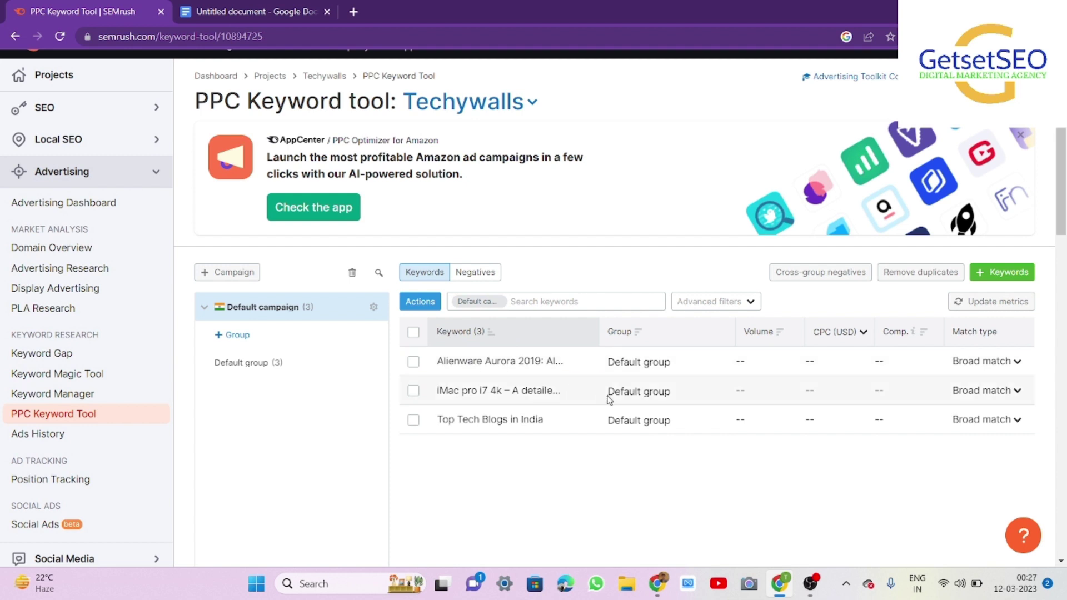
Step: View the group-level and campaign-level negative keywords and return to the keyword list
{"action": "left_click", "coordinate": [487, 272]}
{"action": "left_click", "coordinate": [438, 274]}
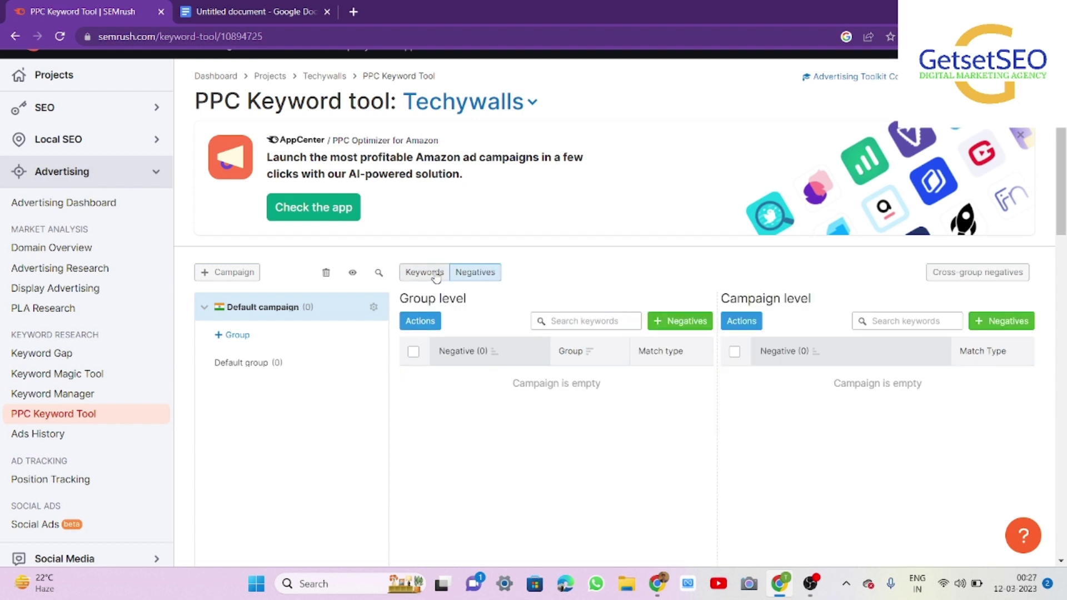